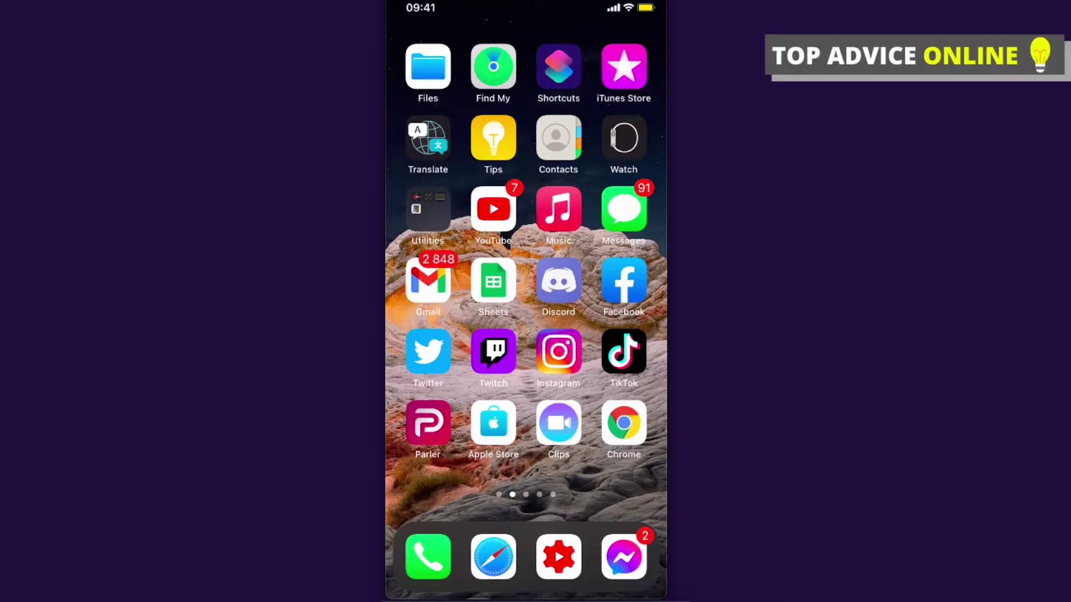
Launch Twitch and open the Account sheet from the profile avatar
{"action": "left_click", "coordinate": [493, 352]}
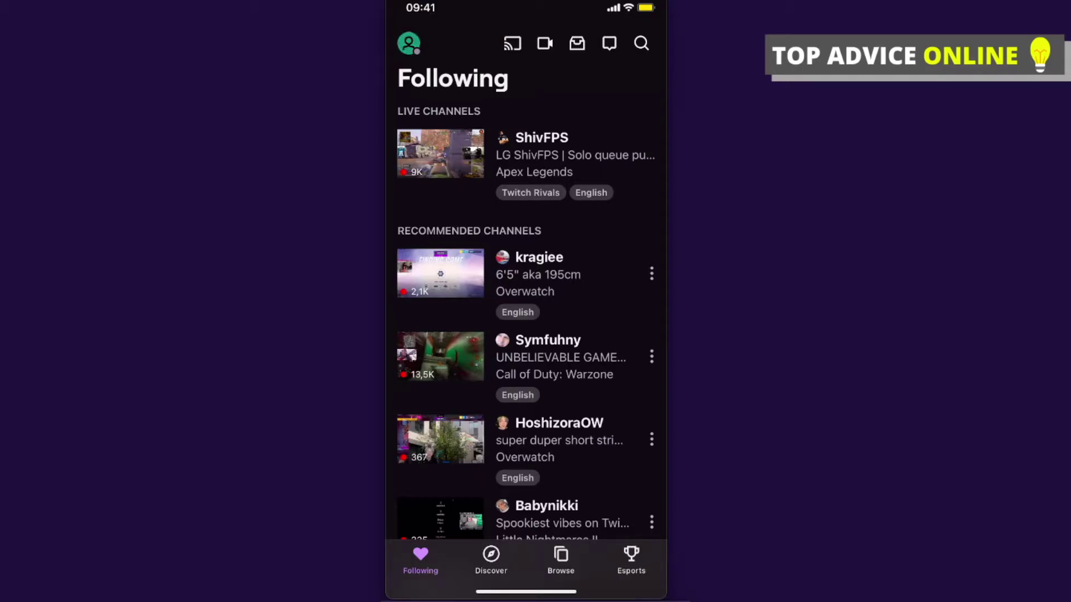
{"action": "left_click", "coordinate": [410, 44]}
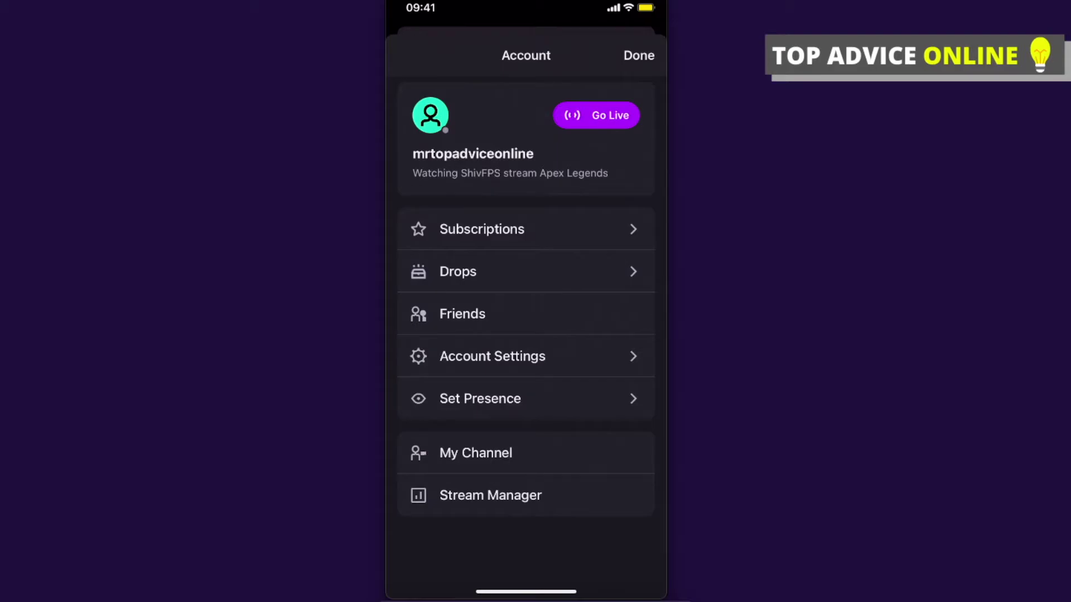
Go to Account Settings, then Security & Privacy
{"action": "left_click", "coordinate": [526, 355]}
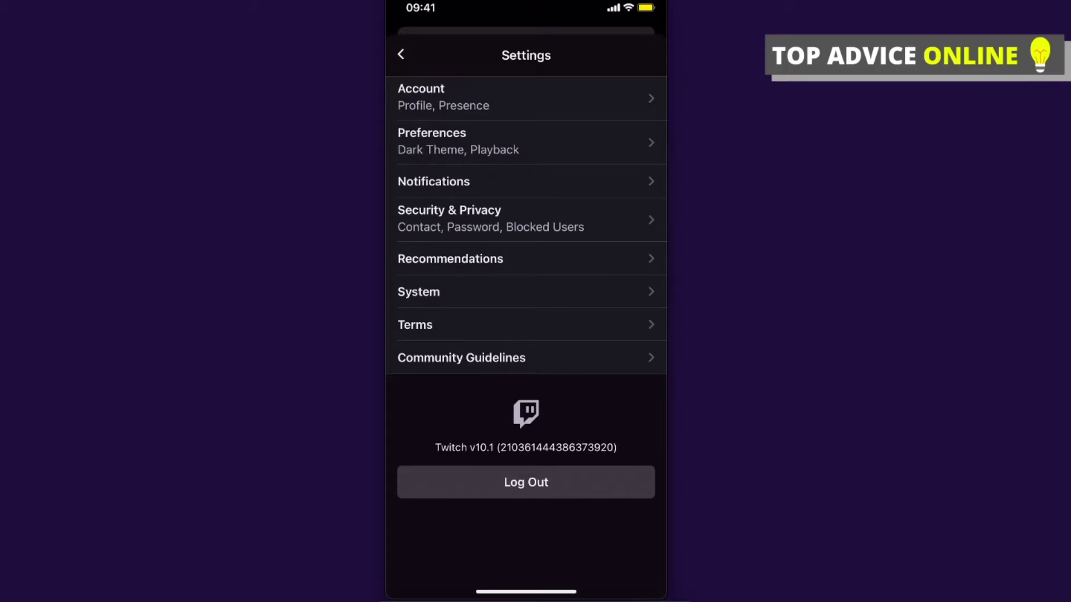
{"action": "left_click", "coordinate": [526, 219]}
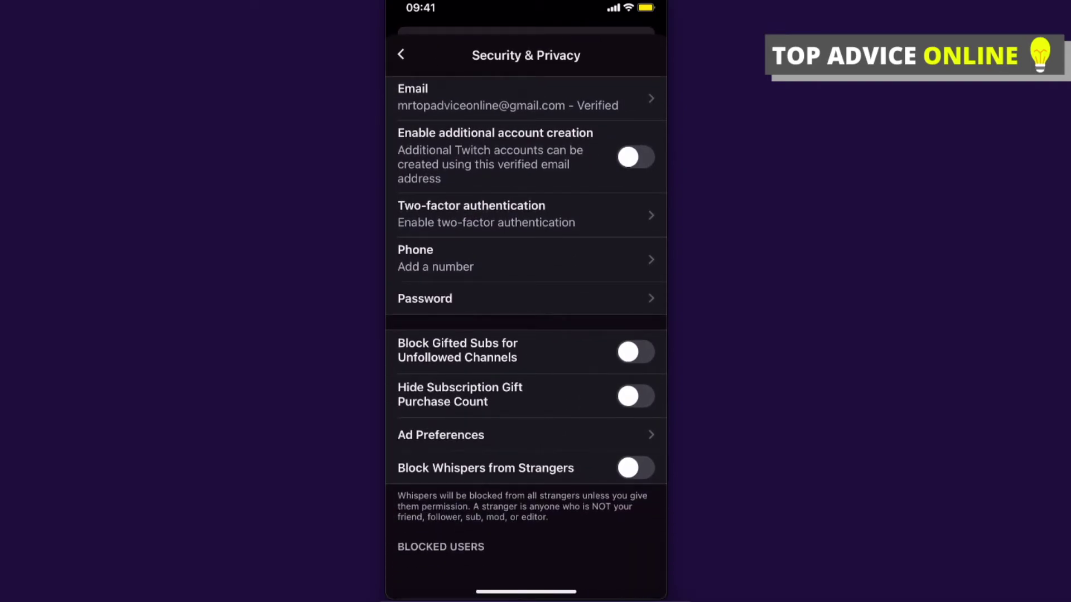
Open the Password option to show the empty current, new and confirm password fields
{"action": "left_click", "coordinate": [525, 298]}
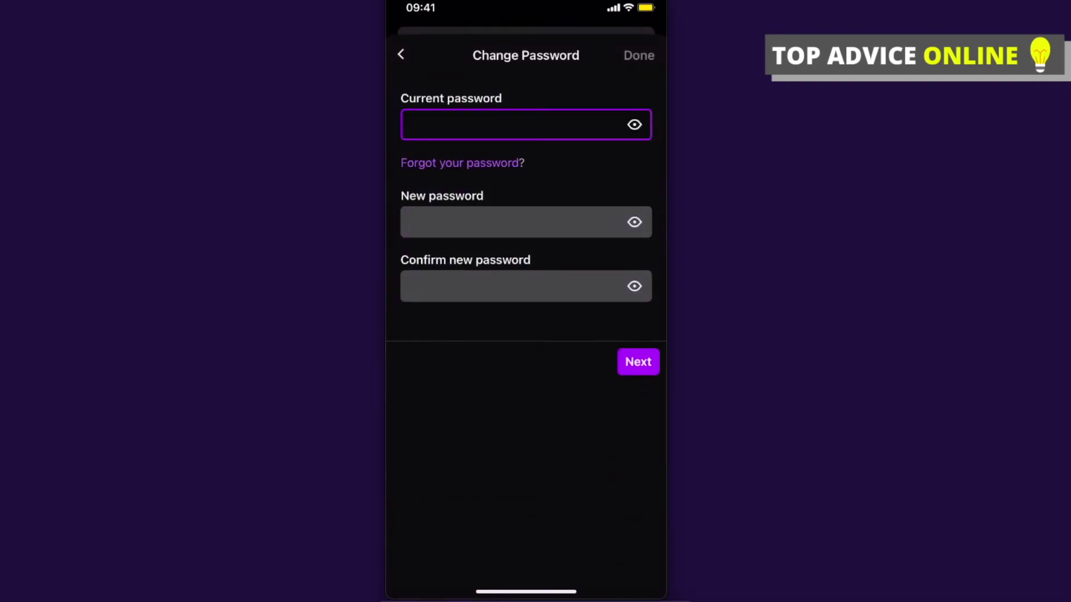